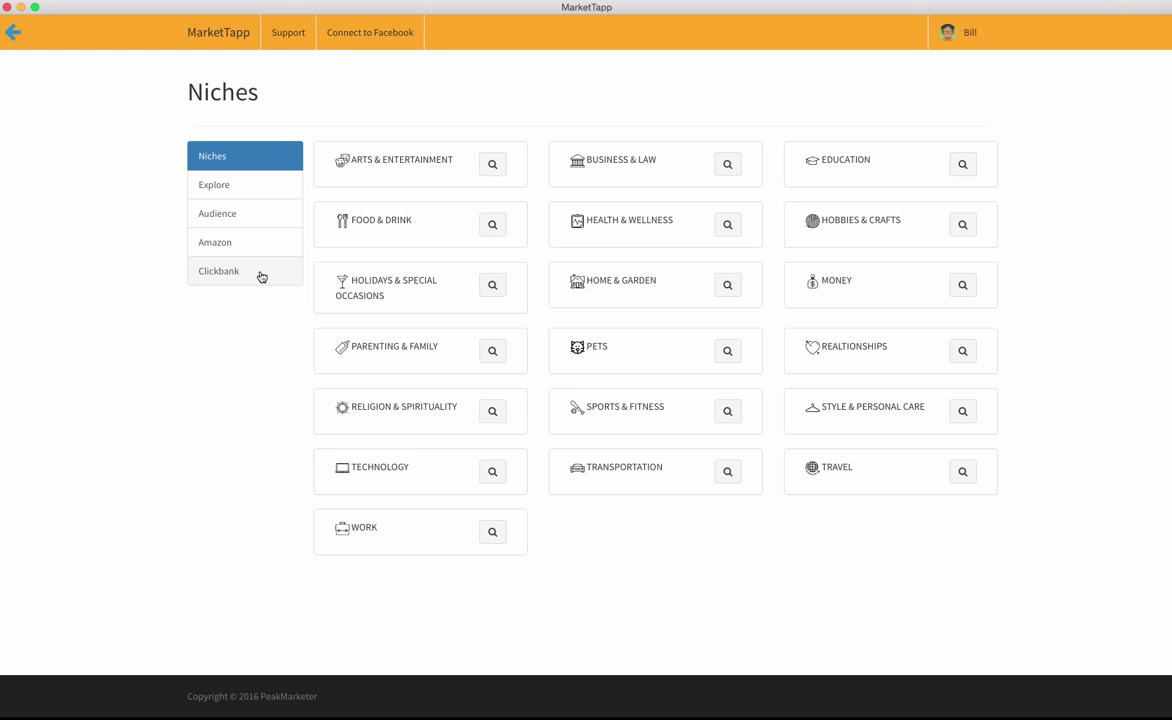
Switch from the Niches overview to MarketTapp's Amazon Top Sellers page.
{"action": "left_click", "coordinate": [242, 242]}
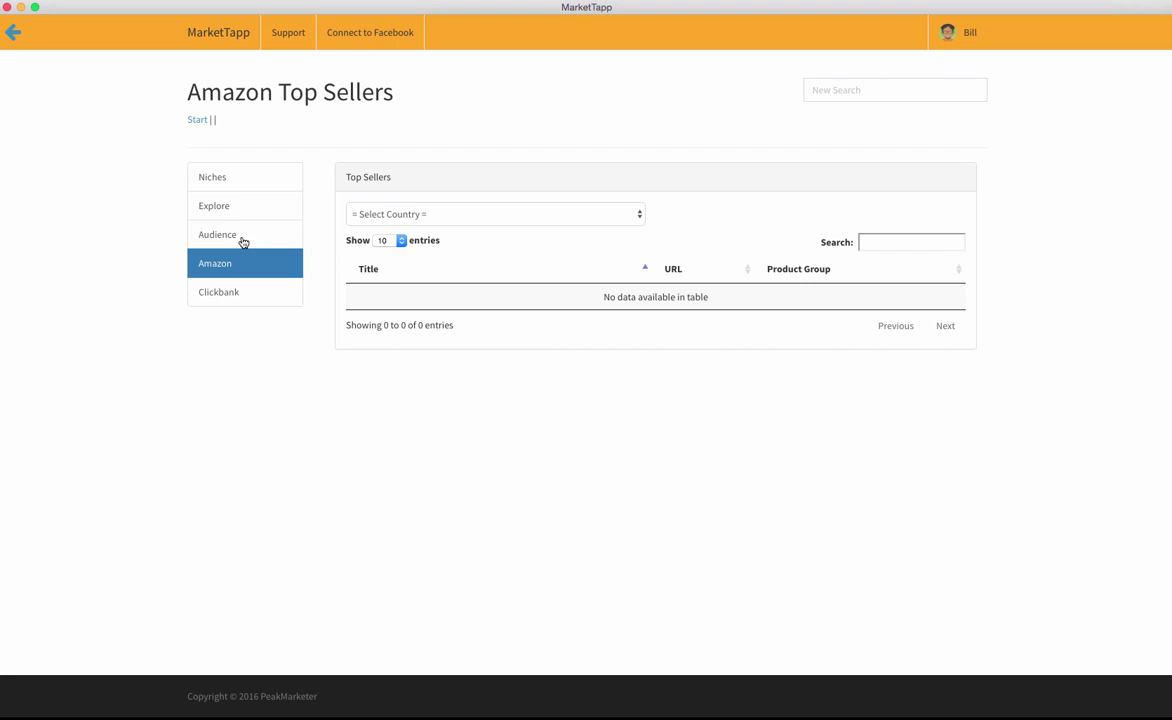
Load the 10 United States best-sellers in the Appliances category into the Top Sellers table.
{"action": "left_click", "coordinate": [636, 217]}
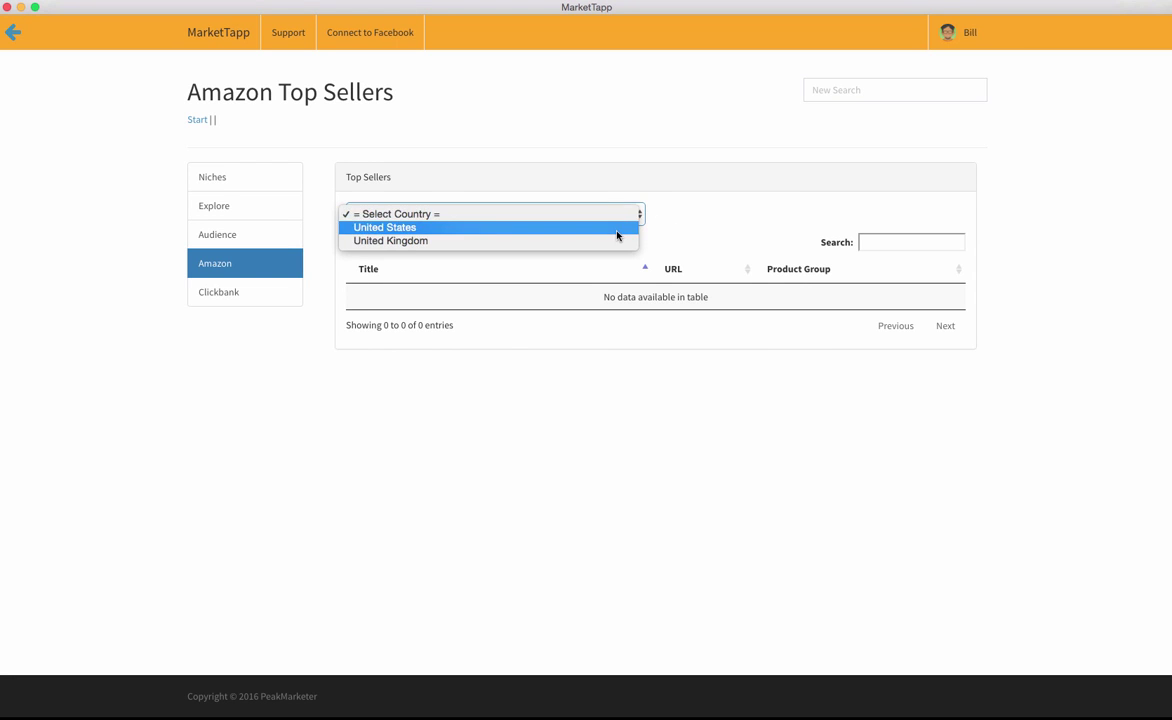
{"action": "left_click", "coordinate": [617, 232]}
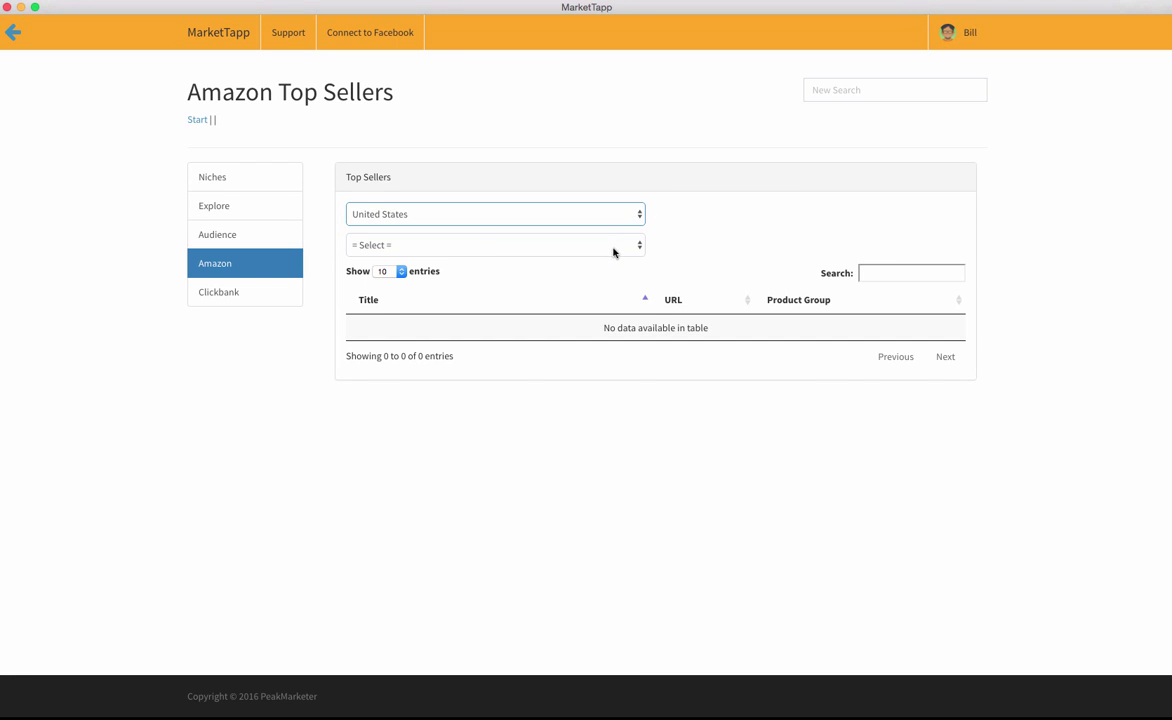
{"action": "left_click", "coordinate": [638, 246]}
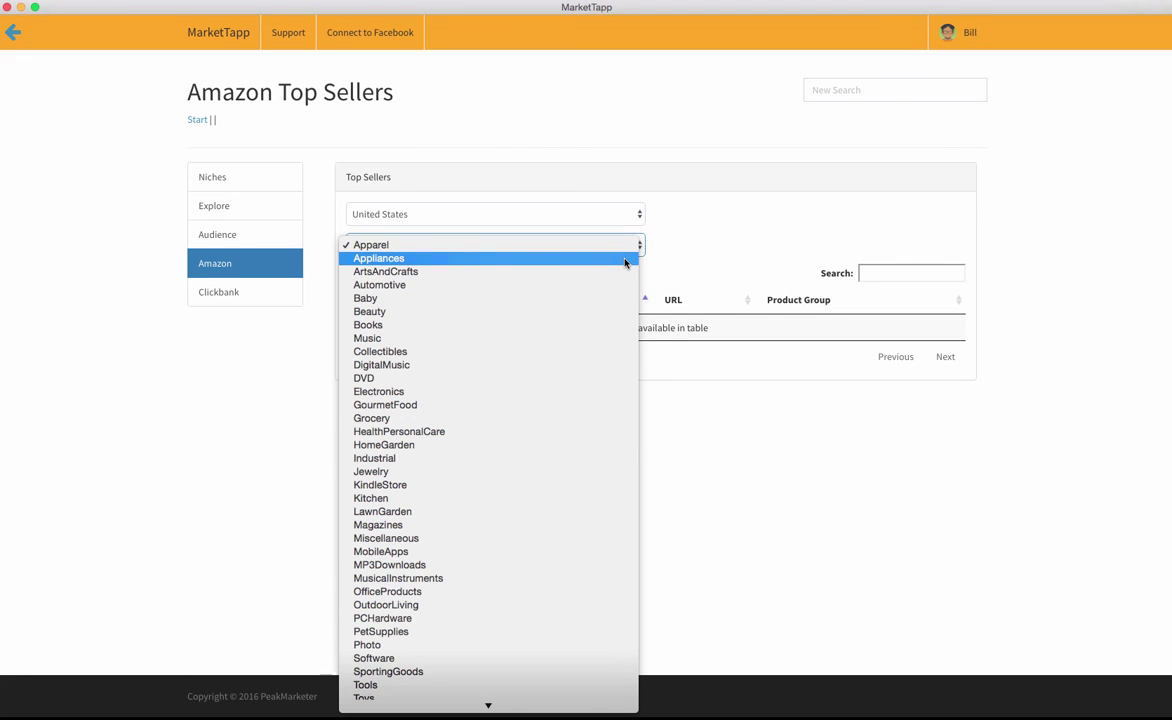
{"action": "left_click", "coordinate": [625, 260]}
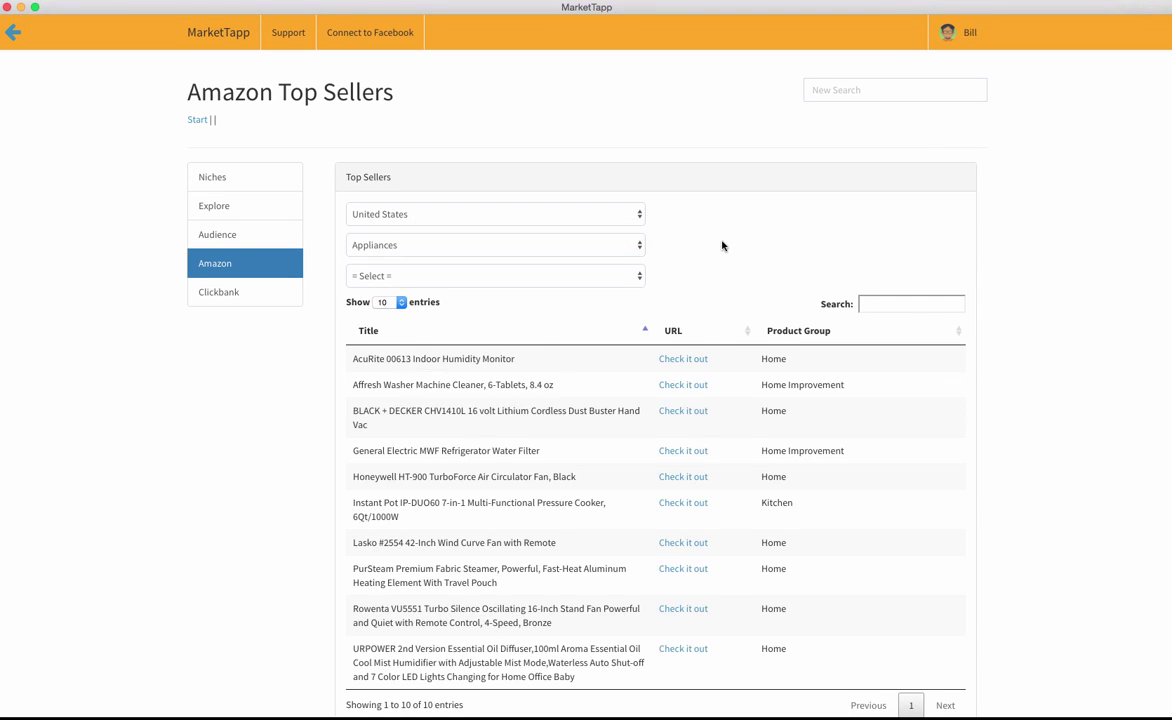
{"action": "scroll", "coordinate": [722, 245], "scroll_direction": "down", "scroll_amount": 2}
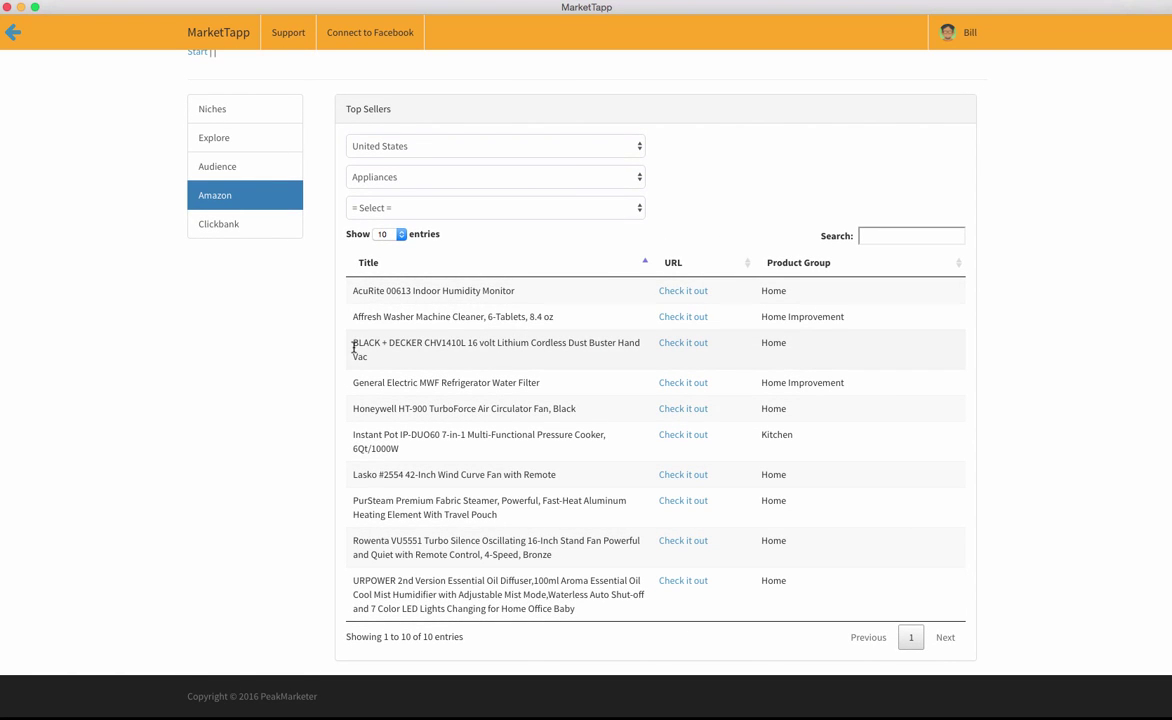
Preview the AcuRite humidity monitor's Amazon page, browse its categories, then close the preview.
{"action": "left_click", "coordinate": [690, 292]}
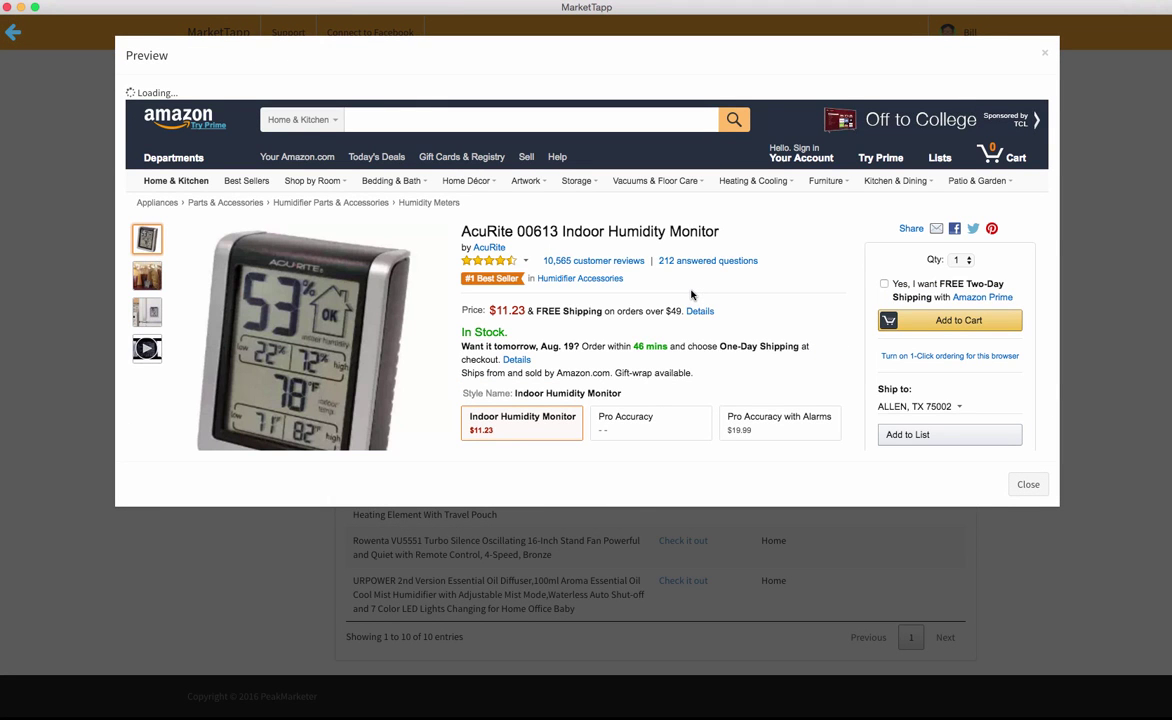
{"action": "scroll", "coordinate": [690, 292], "scroll_direction": "down", "scroll_amount": 1}
{"action": "scroll", "coordinate": [440, 230], "scroll_direction": "up", "scroll_amount": 1}
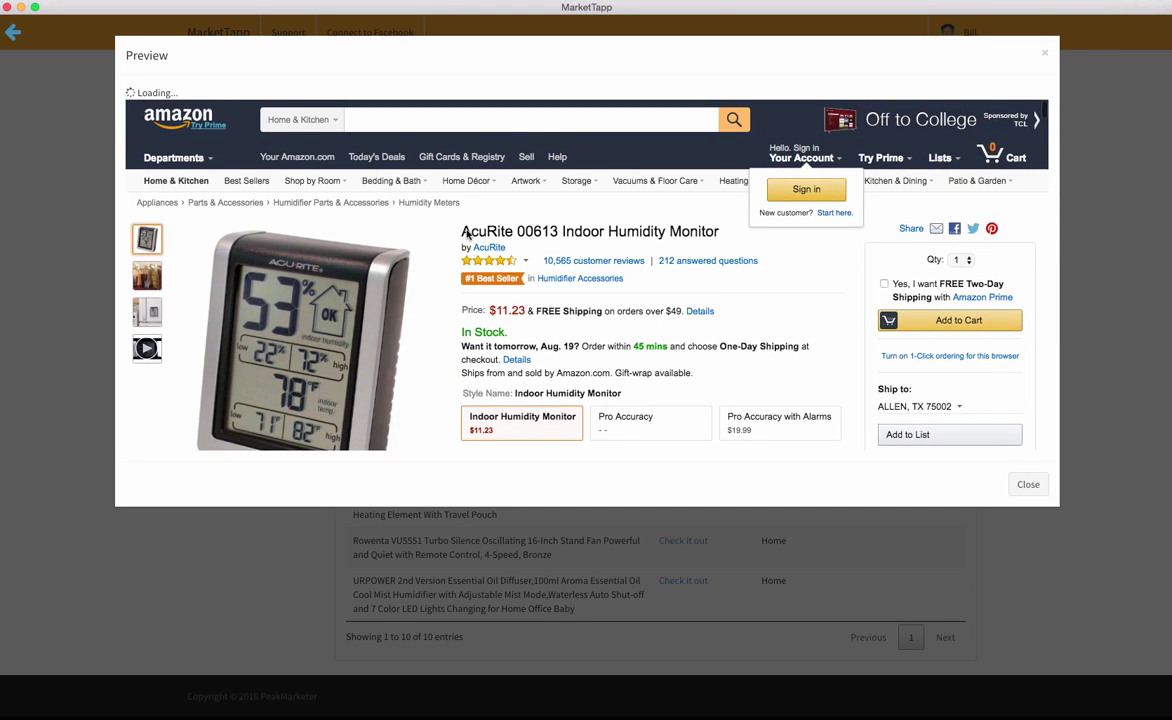
{"action": "left_click", "coordinate": [336, 121]}
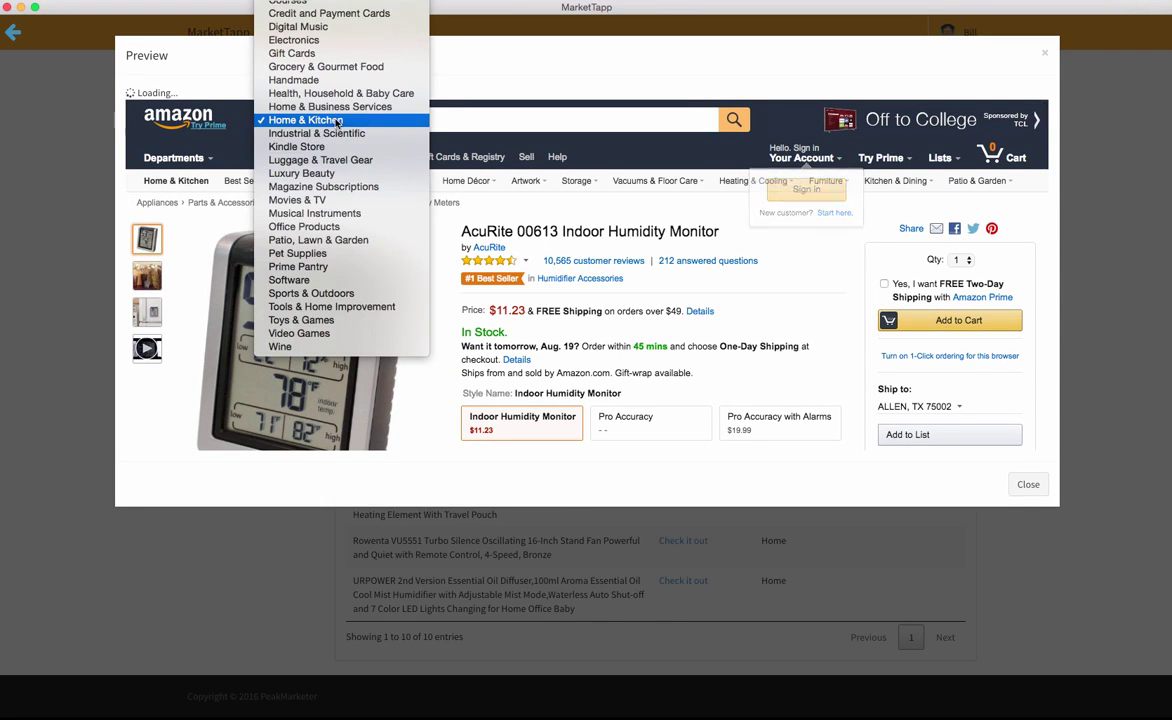
{"action": "left_click", "coordinate": [688, 52]}
{"action": "left_click", "coordinate": [1027, 483]}
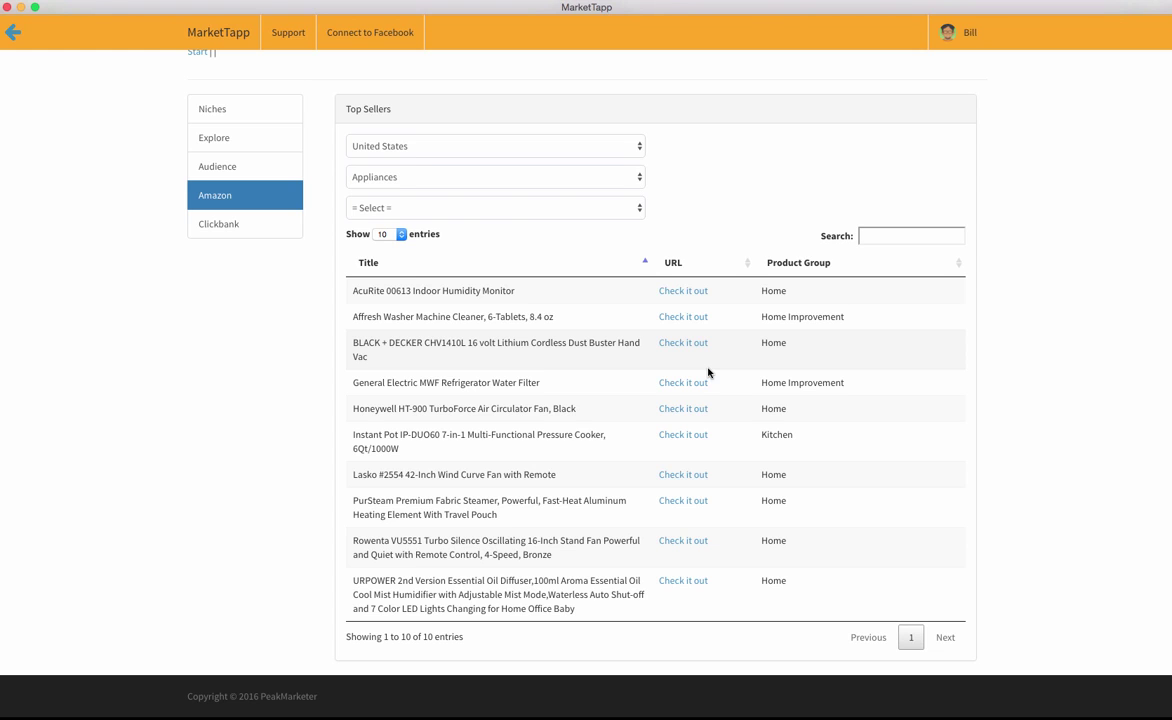
Keep Appliances as the category and move to the Clickbank Products page.
{"action": "left_click", "coordinate": [573, 179]}
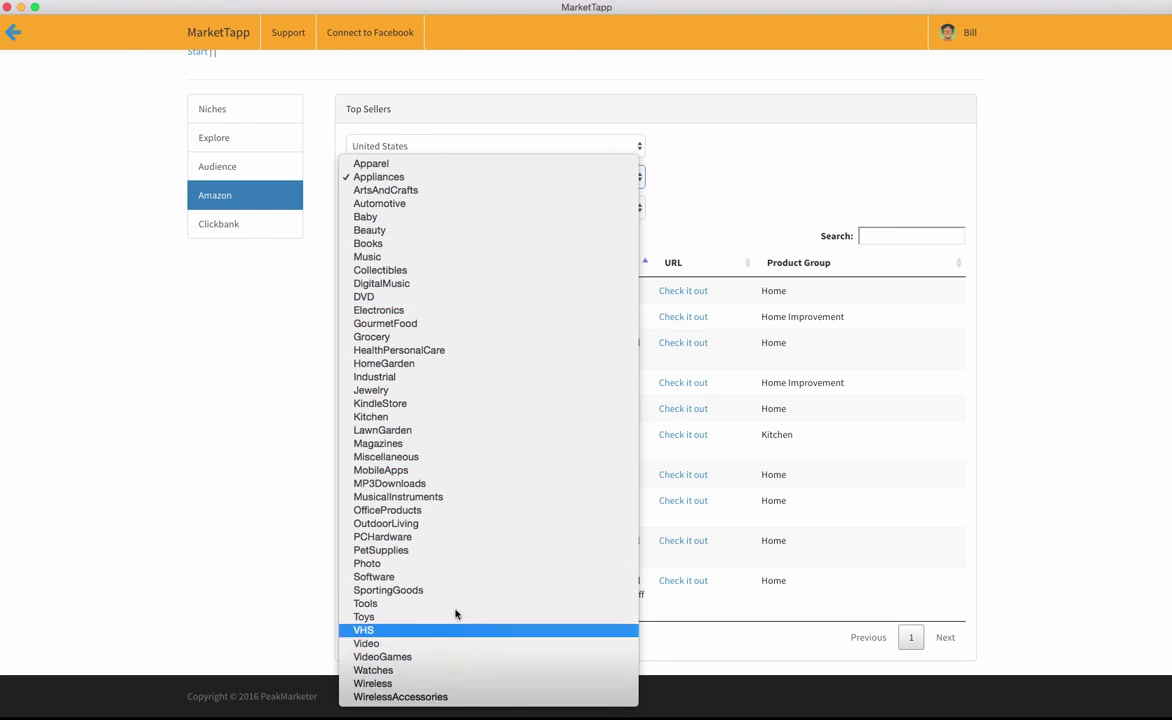
{"action": "left_click", "coordinate": [822, 188]}
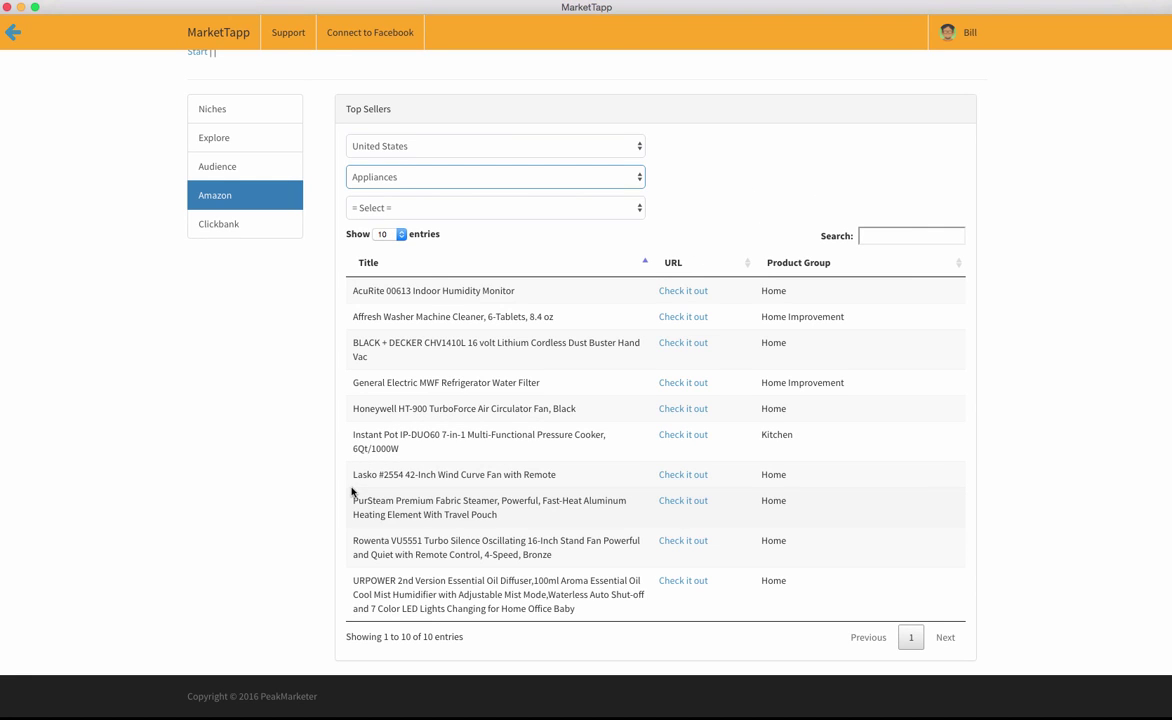
{"action": "left_click", "coordinate": [232, 224]}
Pick Games and read the World of Warcraft gold guide's sales page down to the mailbox screenshot.
{"action": "left_click", "coordinate": [622, 215]}
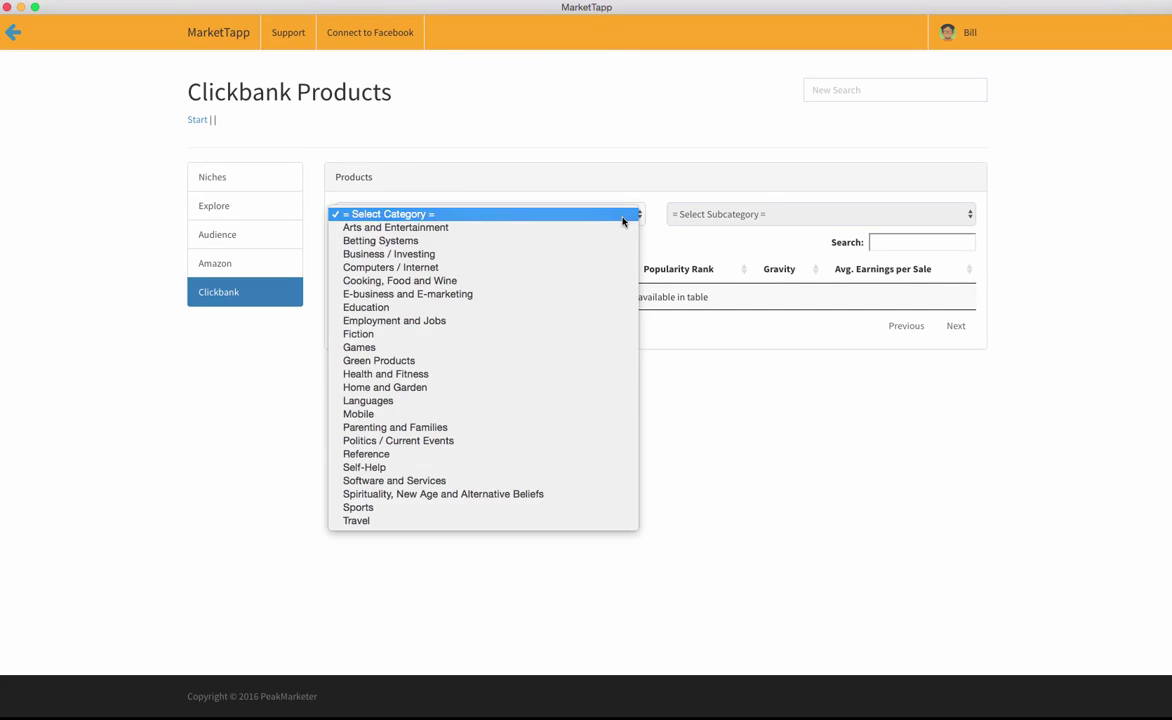
{"action": "left_click", "coordinate": [526, 350]}
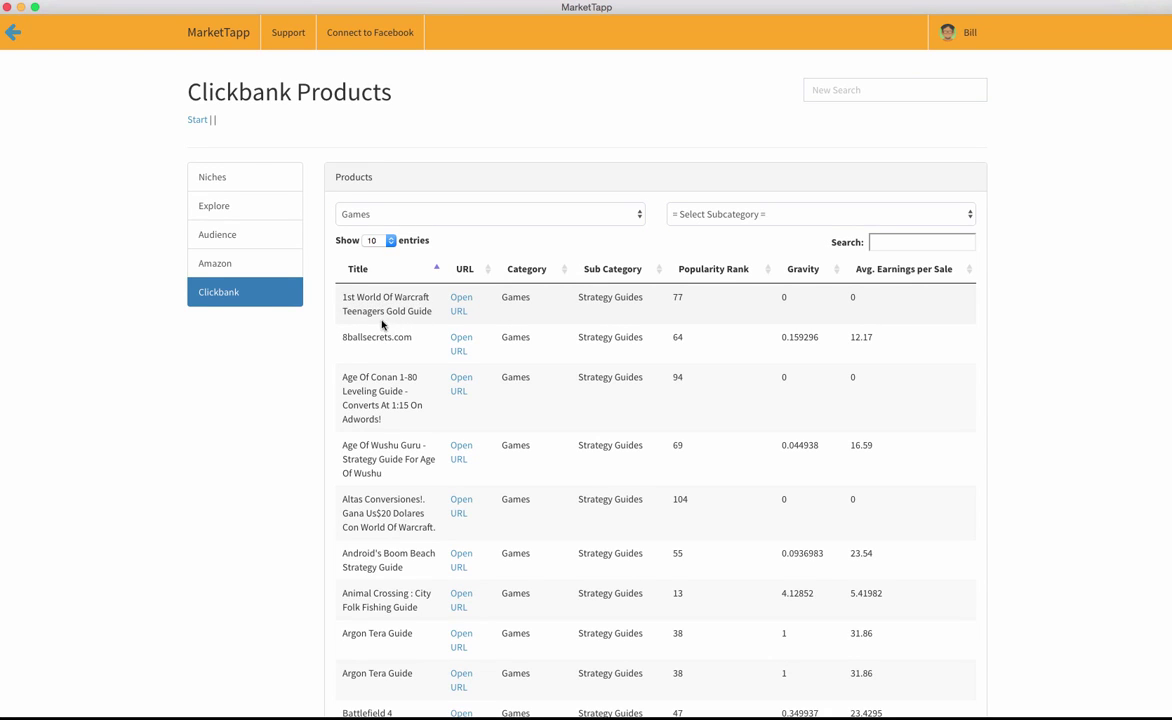
{"action": "left_click", "coordinate": [458, 311]}
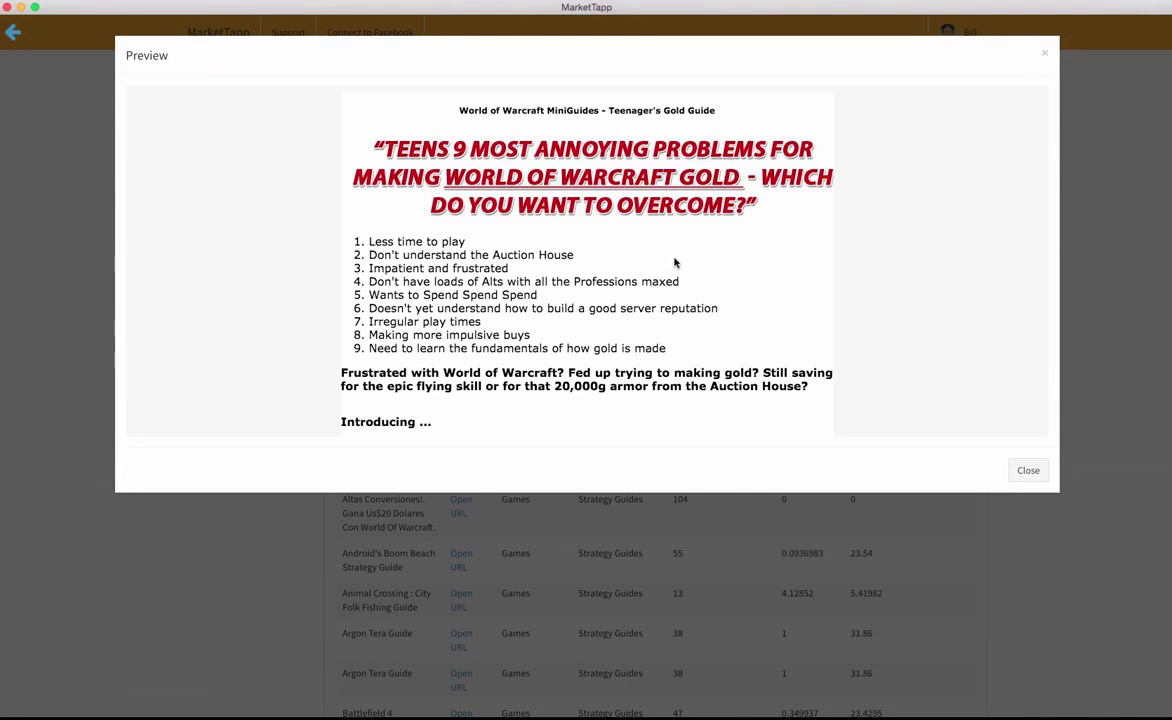
{"action": "scroll", "coordinate": [675, 262], "scroll_direction": "down", "scroll_amount": 5}
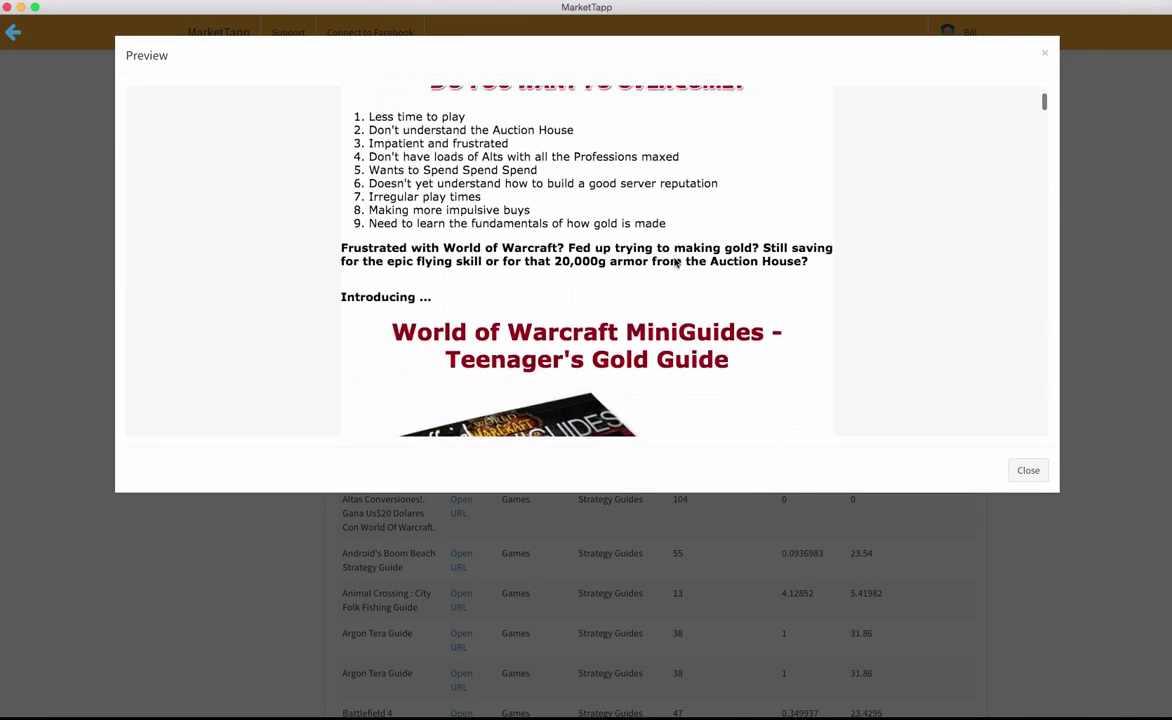
{"action": "scroll", "coordinate": [675, 262], "scroll_direction": "down", "scroll_amount": 15}
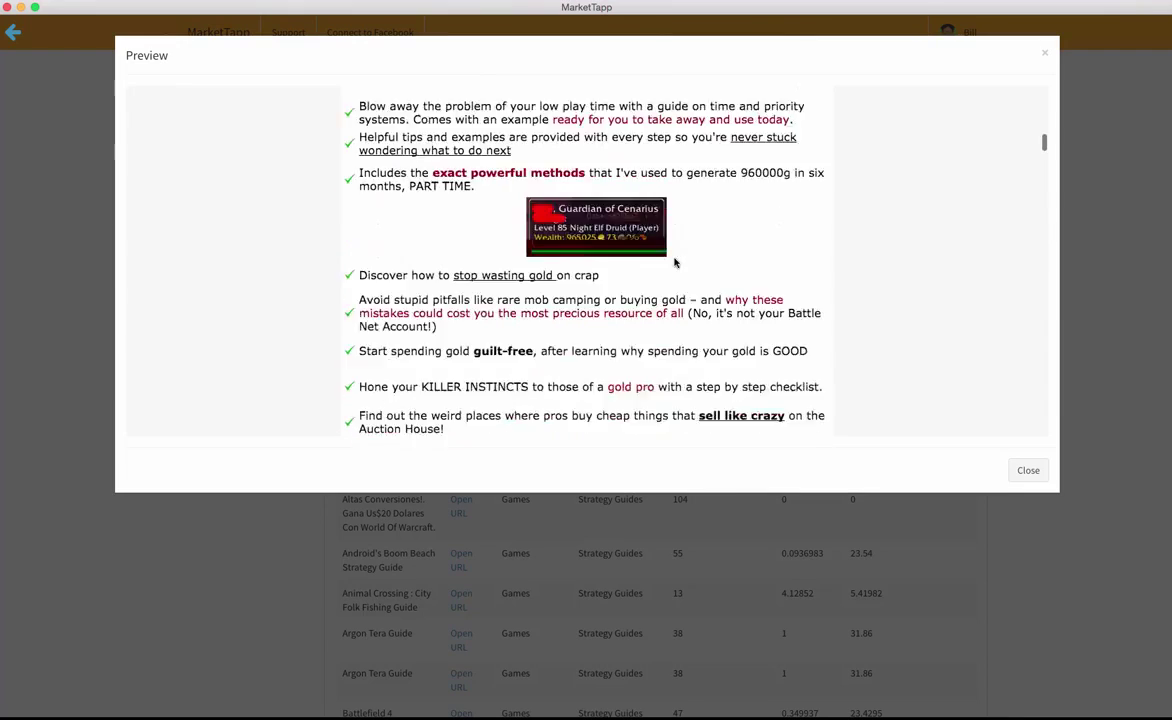
{"action": "scroll", "coordinate": [676, 262], "scroll_direction": "down", "scroll_amount": 15}
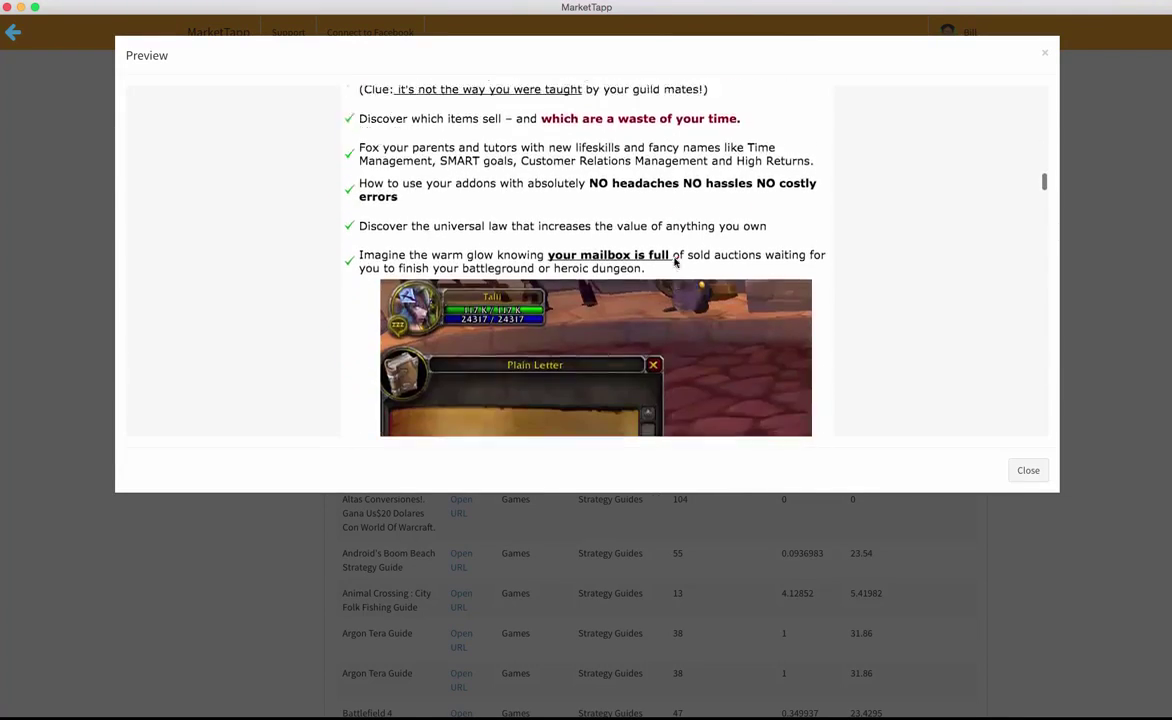
Close the preview and sort the Games products by Popularity Rank, highest first.
{"action": "left_click", "coordinate": [1027, 470]}
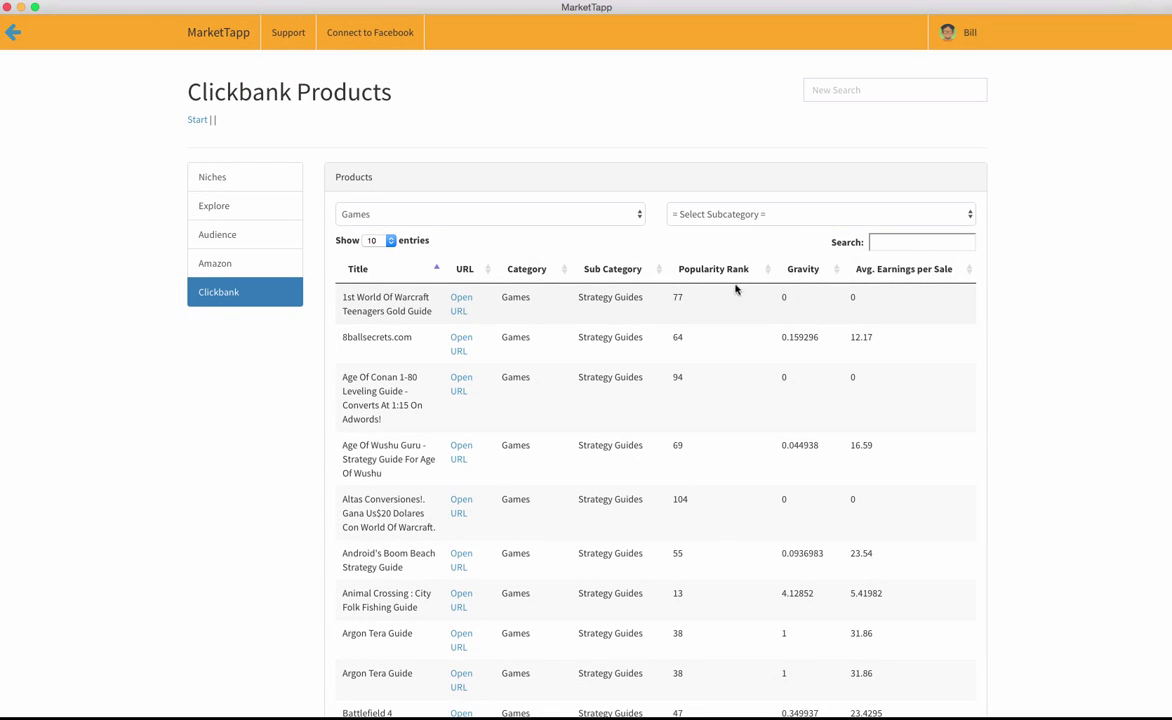
{"action": "left_click", "coordinate": [767, 270]}
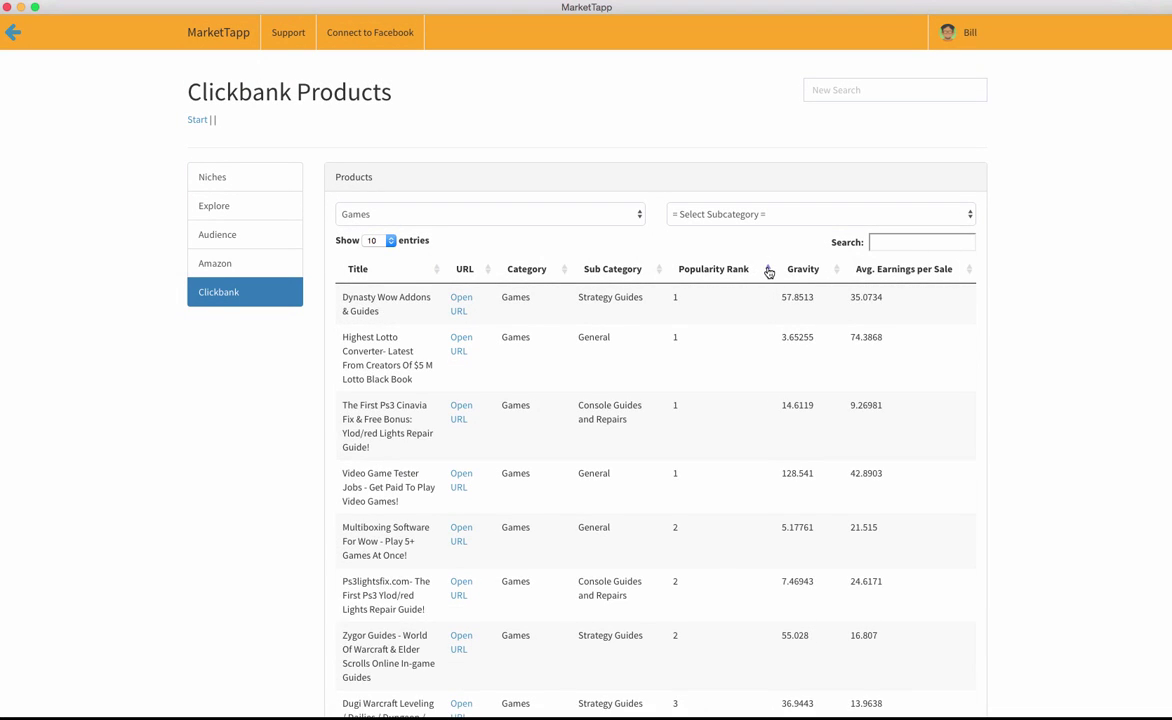
{"action": "left_click", "coordinate": [767, 270]}
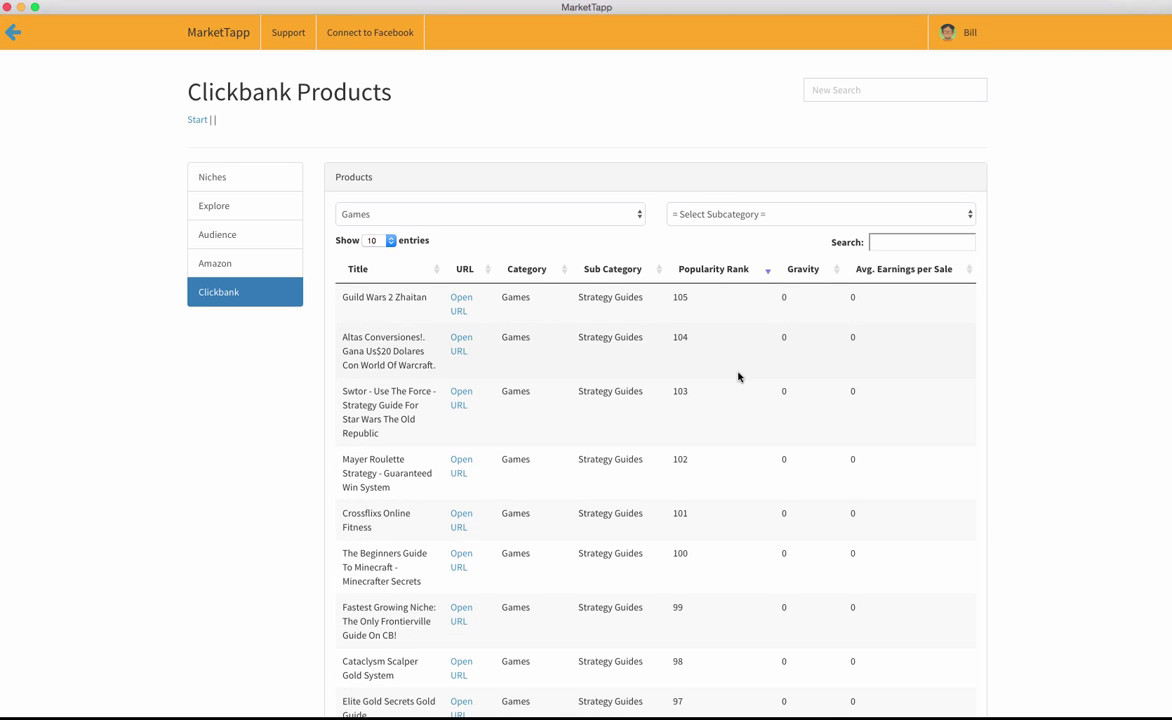
{"action": "scroll", "coordinate": [392, 430], "scroll_direction": "down", "scroll_amount": 3}
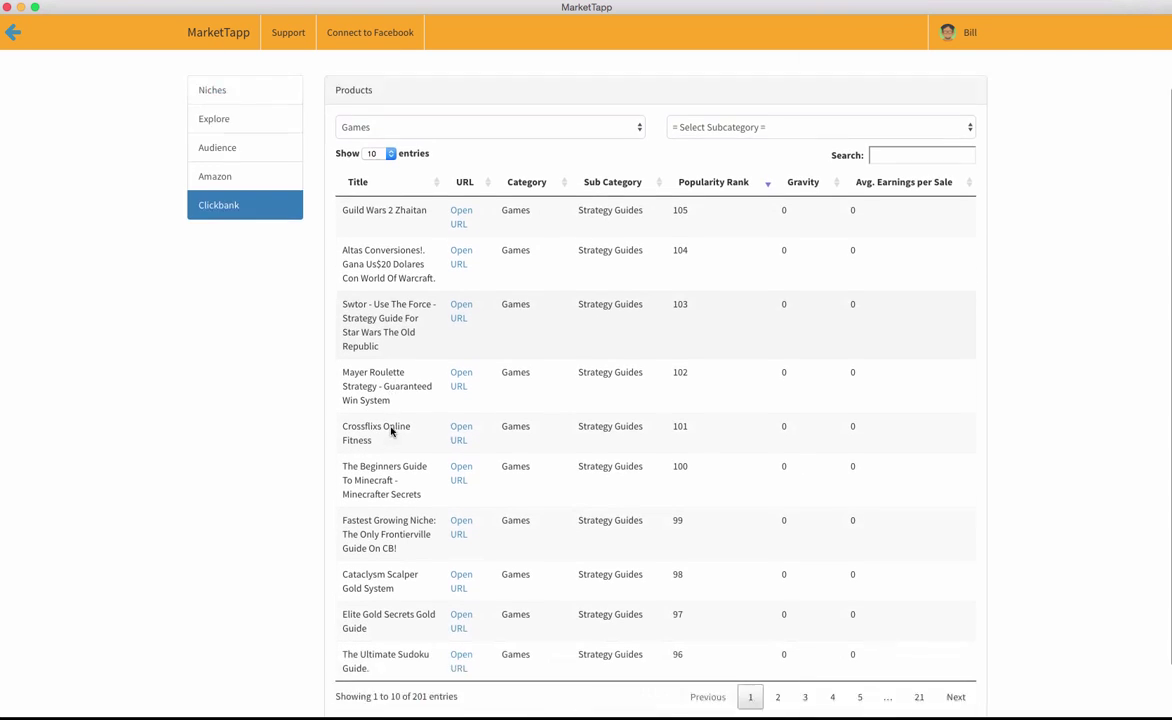
{"action": "scroll", "coordinate": [392, 432], "scroll_direction": "up", "scroll_amount": 3}
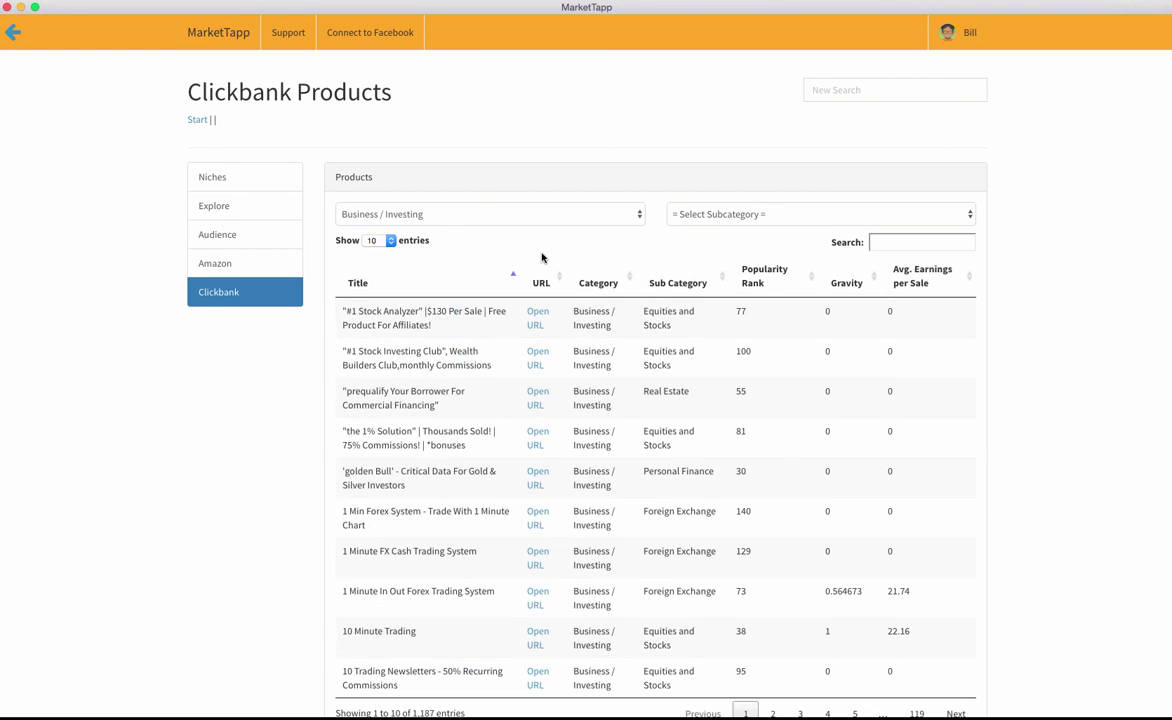
{"action": "scroll", "coordinate": [817, 396], "scroll_direction": "down", "scroll_amount": 1}
{"action": "scroll", "coordinate": [817, 396], "scroll_direction": "down", "scroll_amount": 1}
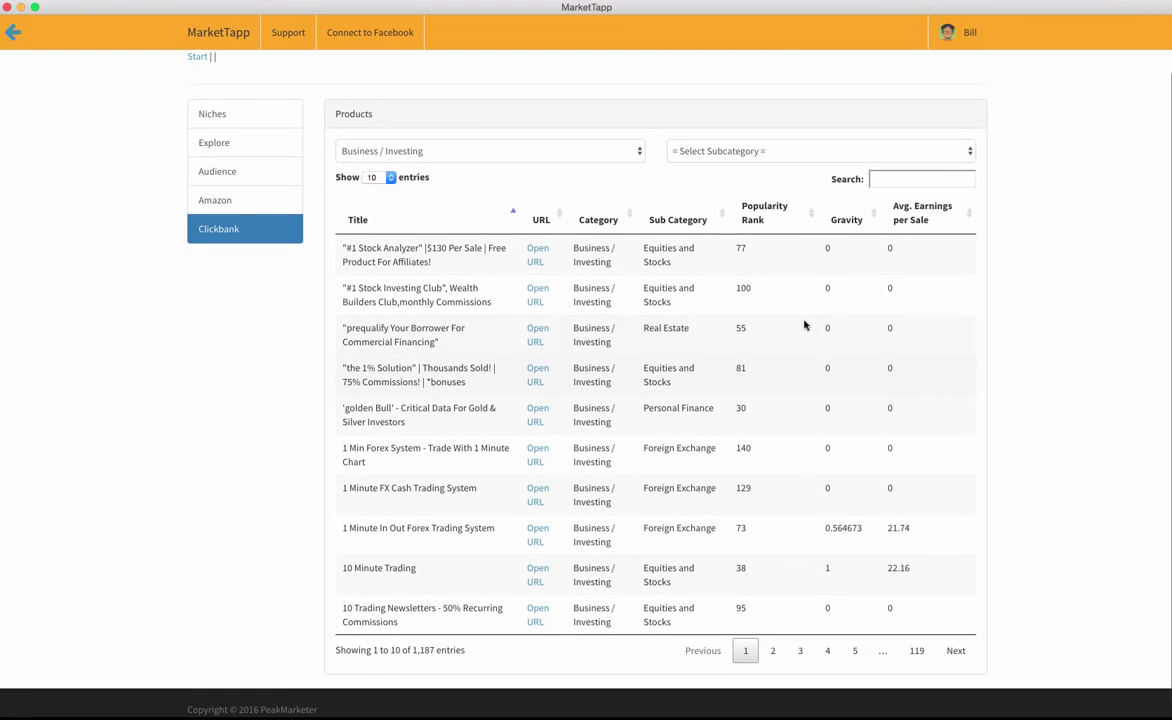
Sort the Business / Investing products by Gravity descending, putting Autobinarysignals (110.856) on top.
{"action": "left_click", "coordinate": [757, 220]}
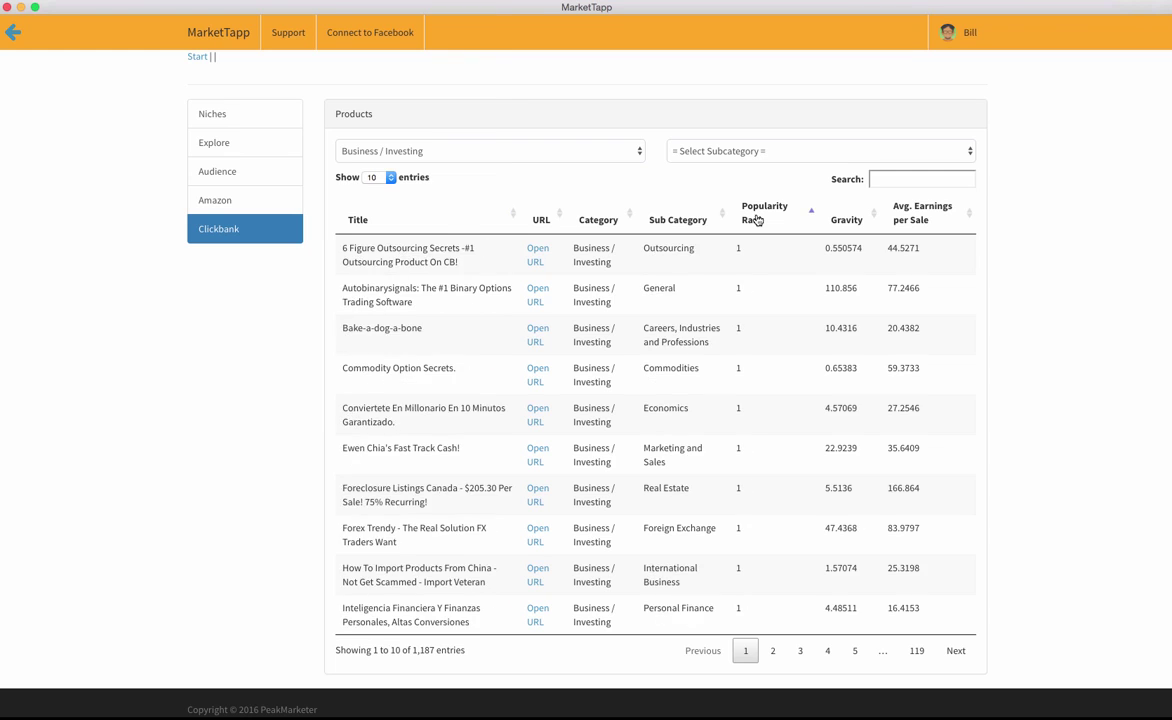
{"action": "left_click", "coordinate": [757, 220]}
{"action": "left_click", "coordinate": [846, 224]}
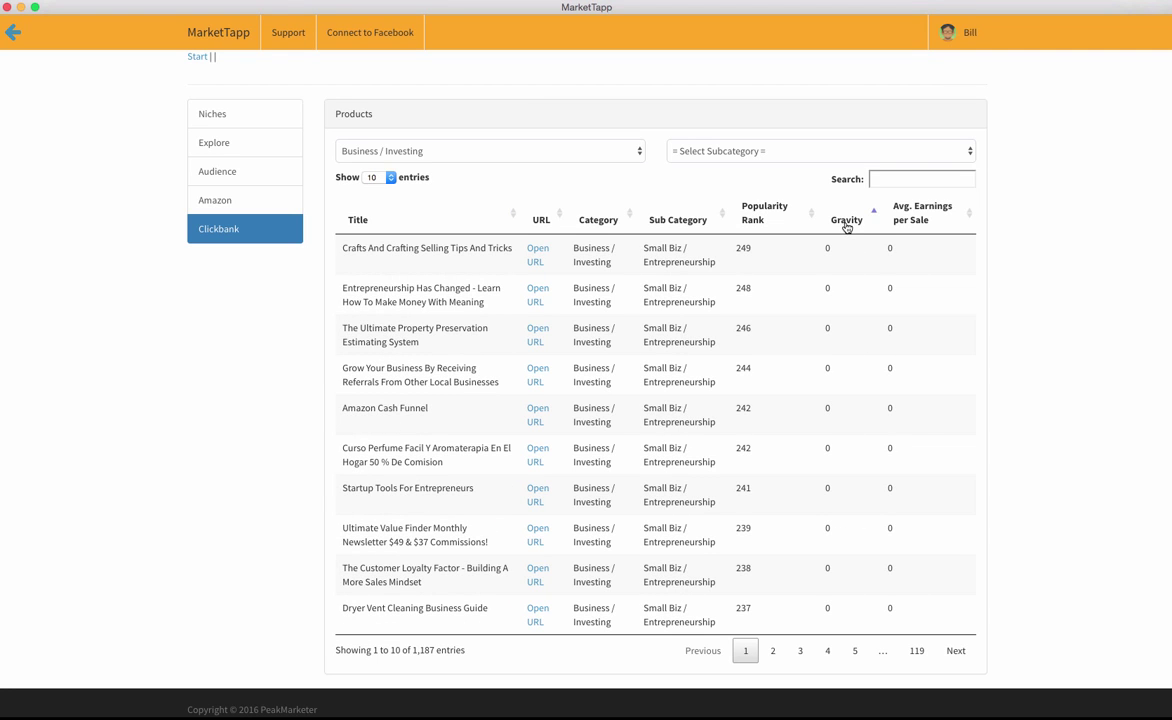
{"action": "left_click", "coordinate": [845, 224]}
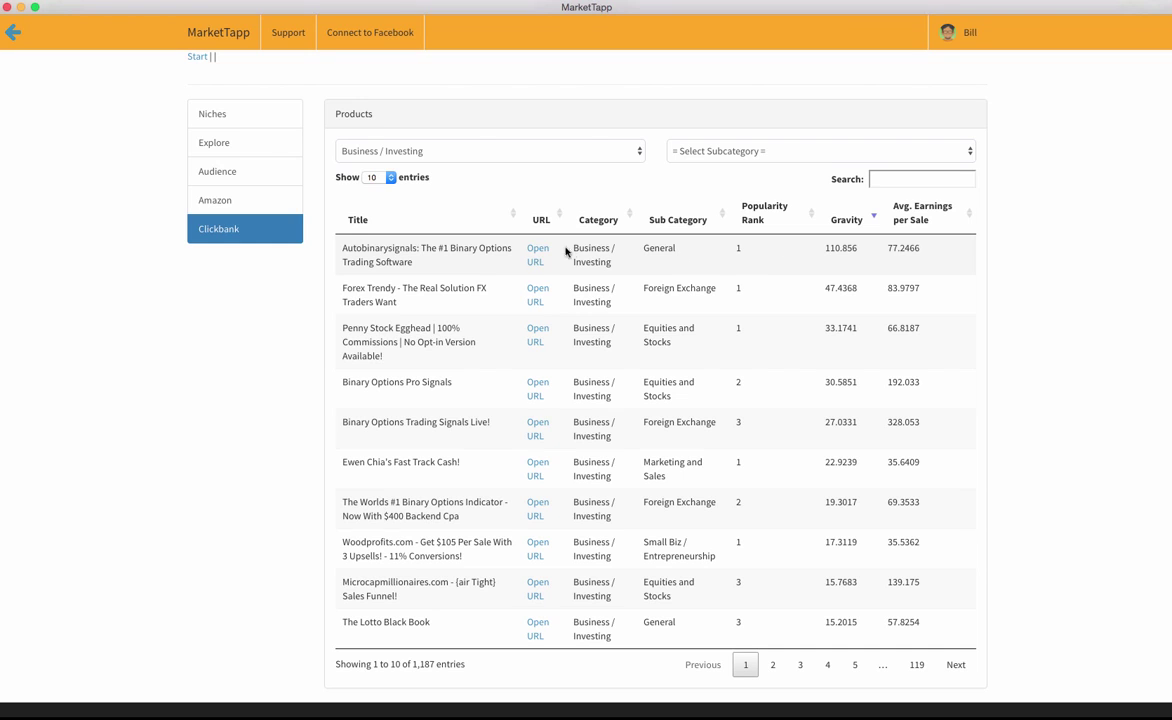
Preview the Autobinarysignals sales page and read down to its $760 Net Profit section.
{"action": "left_click", "coordinate": [536, 256]}
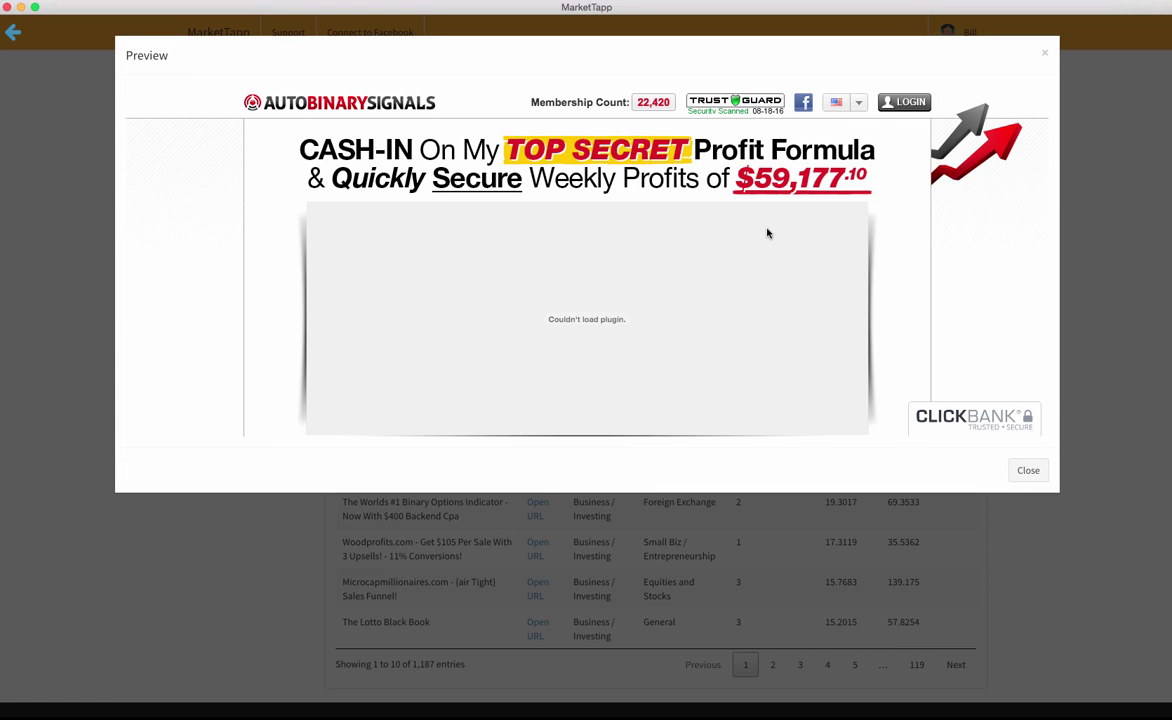
{"action": "scroll", "coordinate": [851, 251], "scroll_direction": "down", "scroll_amount": 15}
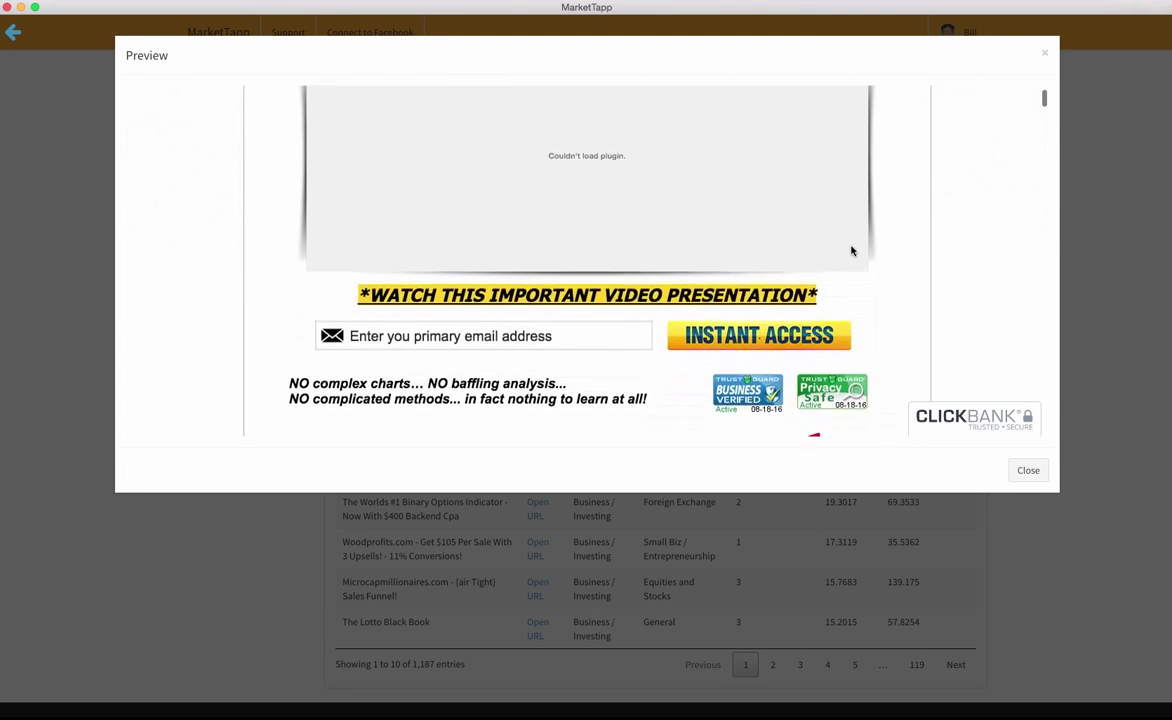
{"action": "scroll", "coordinate": [851, 251], "scroll_direction": "down", "scroll_amount": 10}
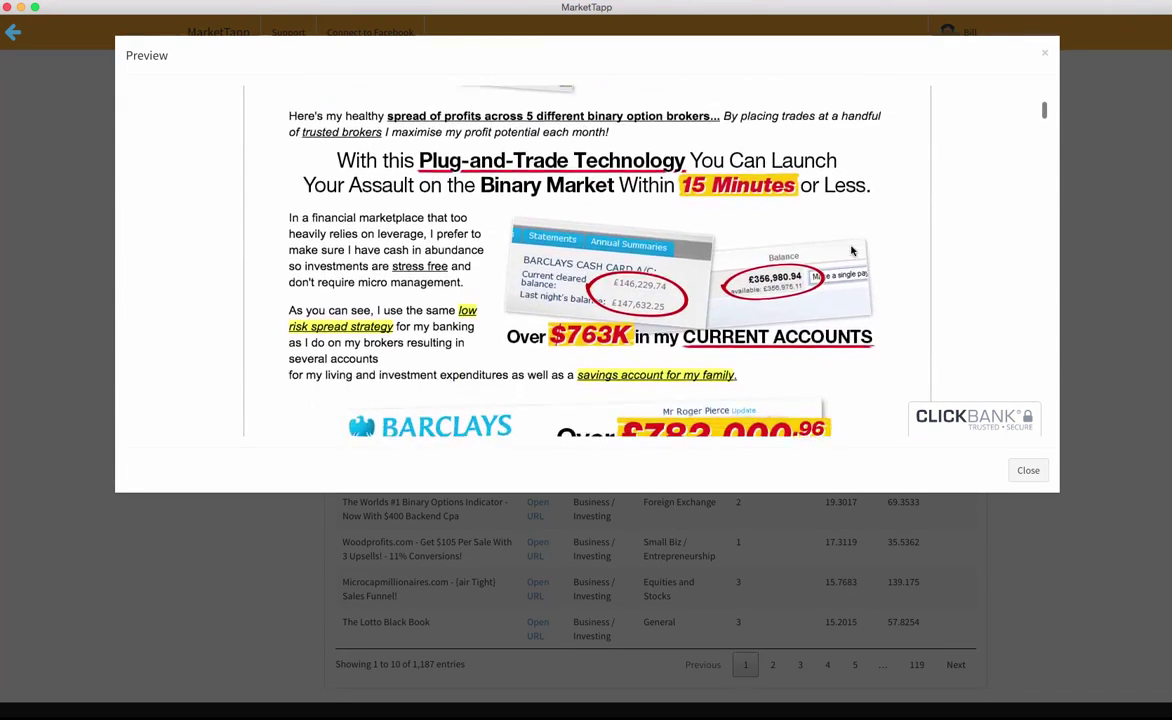
{"action": "scroll", "coordinate": [851, 251], "scroll_direction": "down", "scroll_amount": 10}
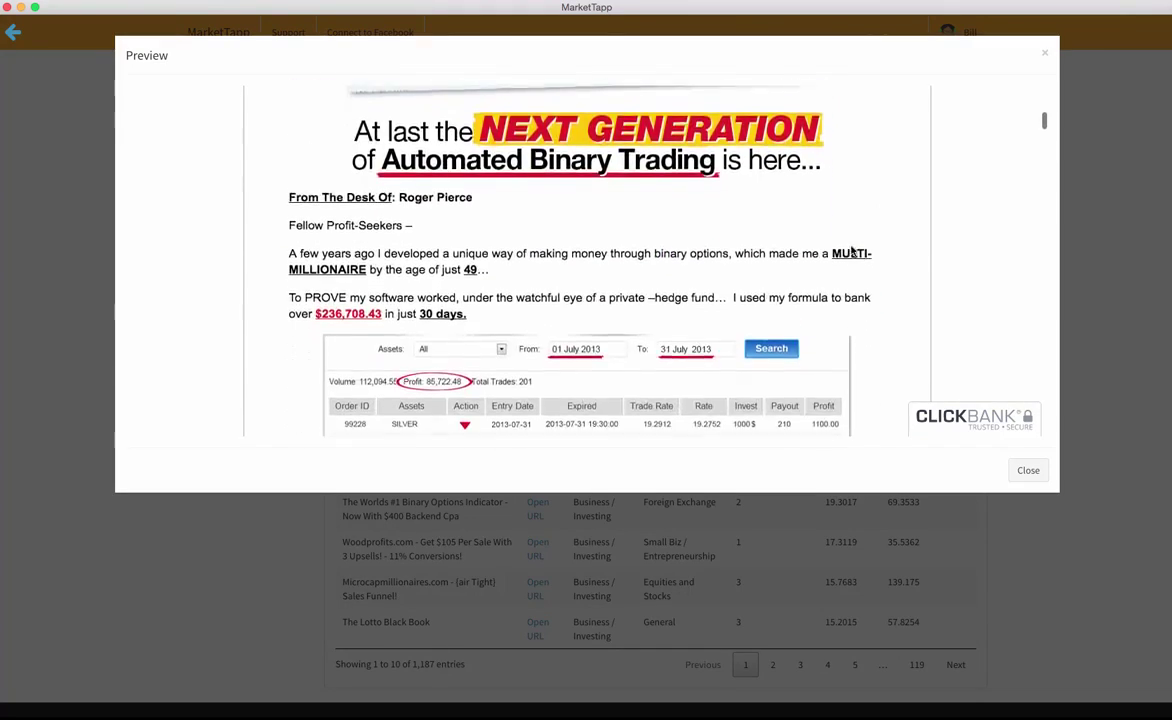
{"action": "scroll", "coordinate": [851, 251], "scroll_direction": "down", "scroll_amount": 10}
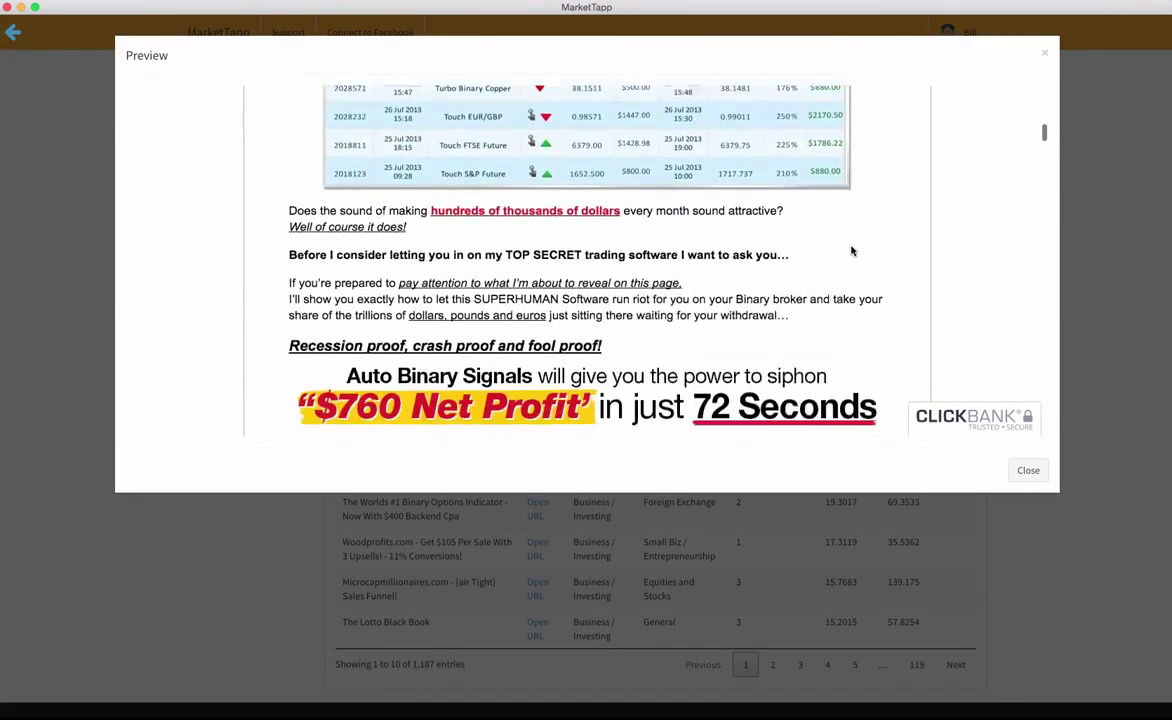